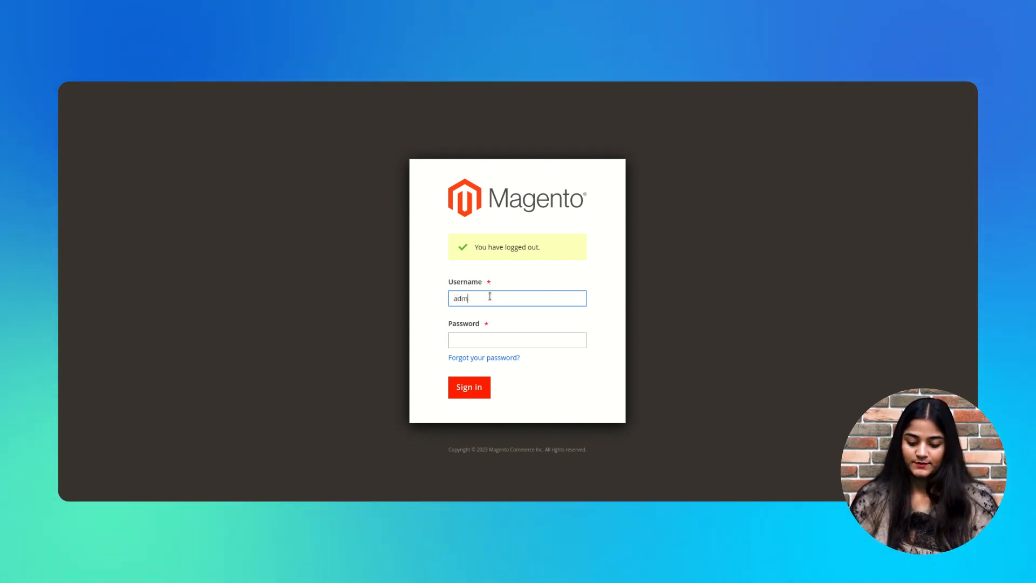
Enter the admin password and sign in to reach the Magento dashboard.
key("Tab")
type("*****")
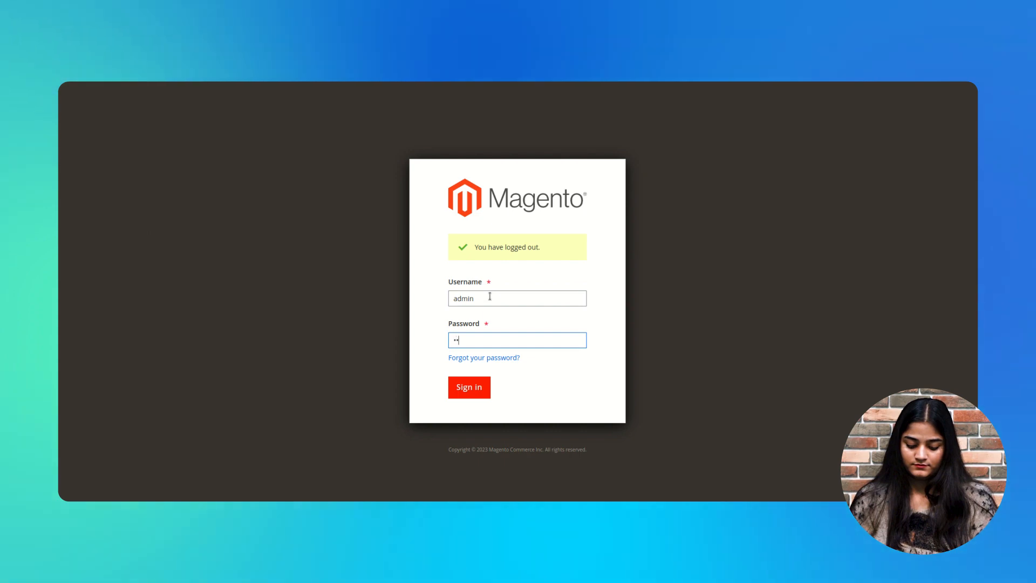
type("***")
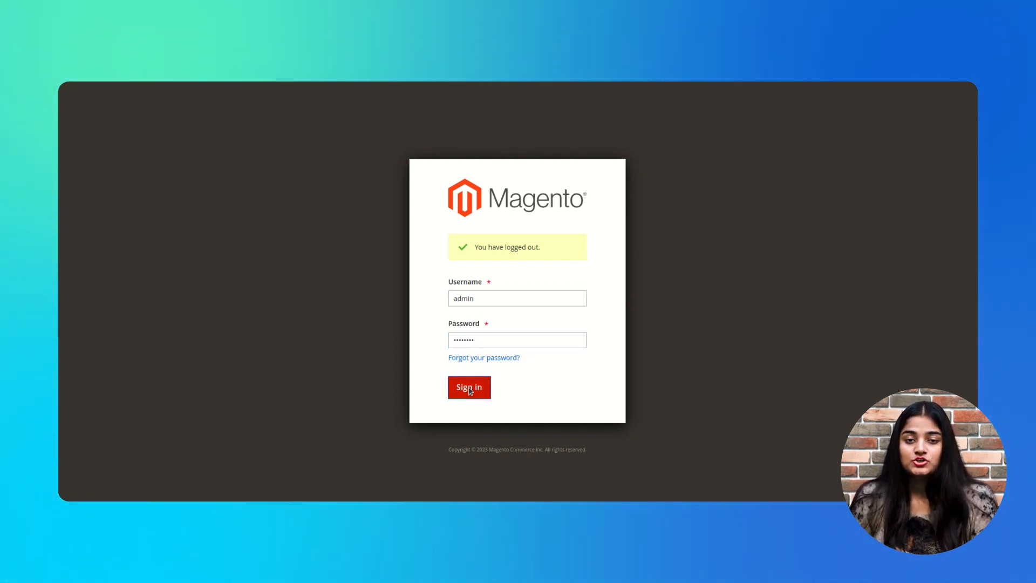
left_click(469, 387)
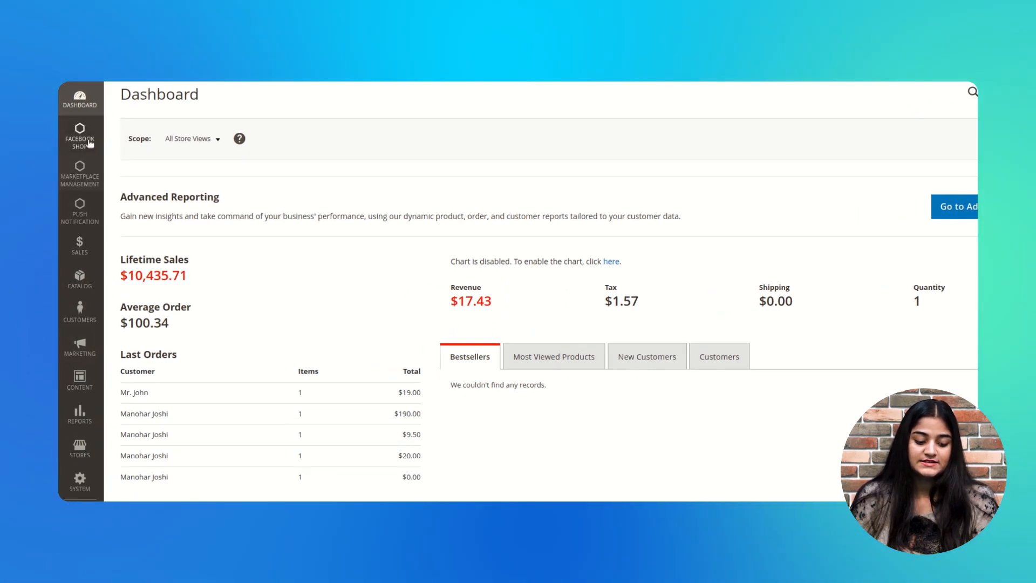
Go to Catalog > Categories to view the Default Category tree.
left_click(88, 261)
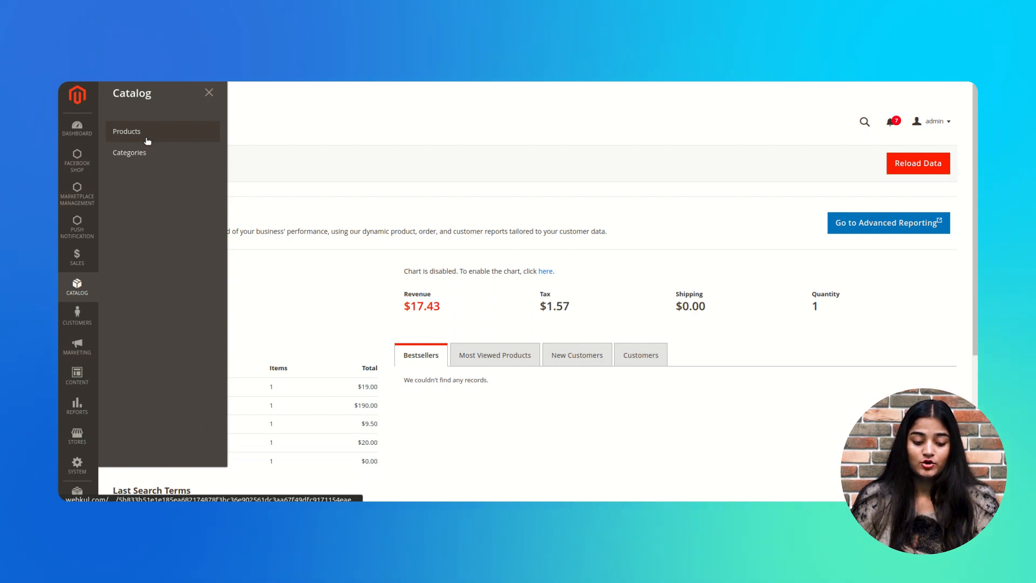
left_click(141, 153)
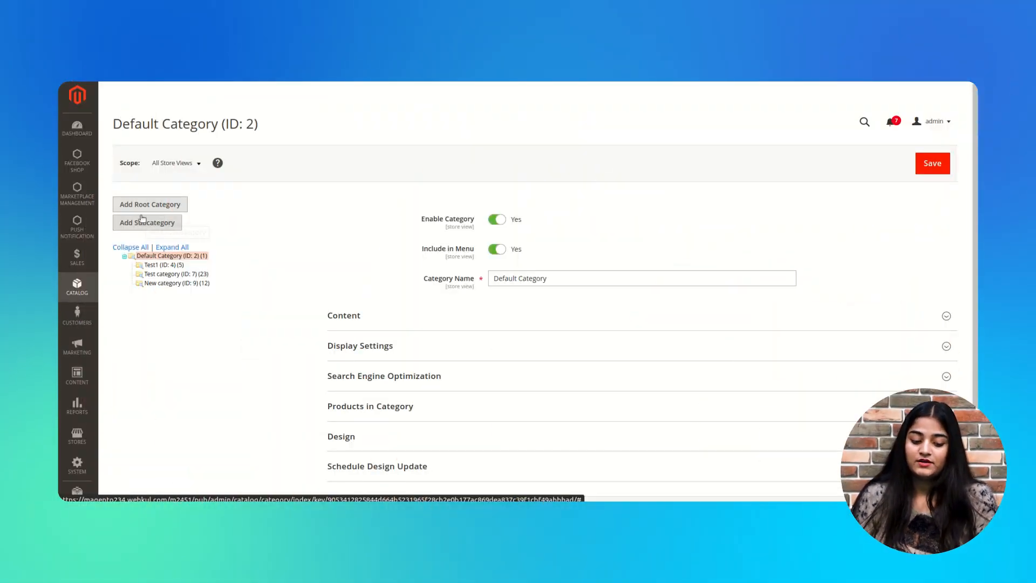
Add a root category named 'Default category 3' and save it.
left_click(142, 211)
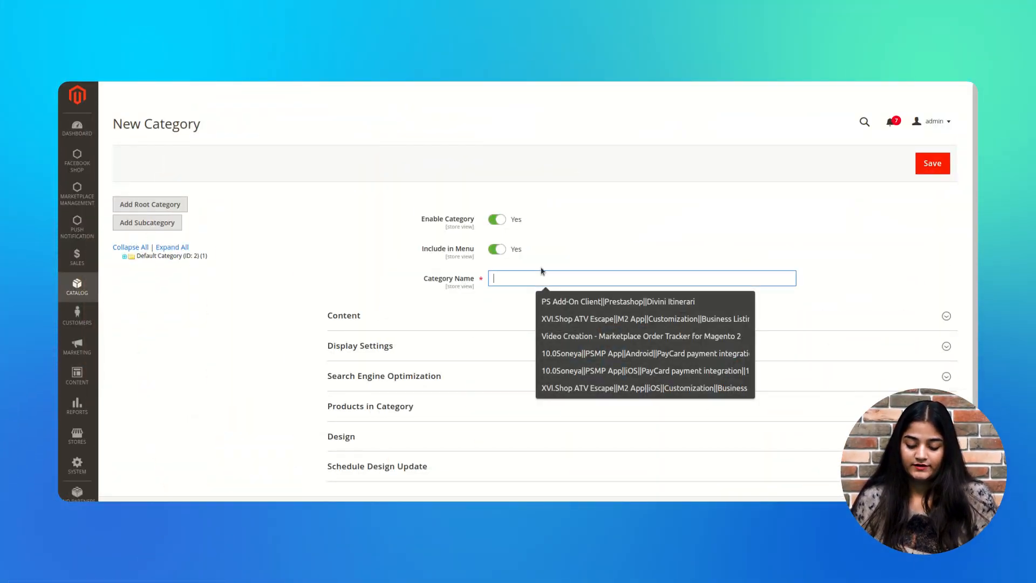
type("Default")
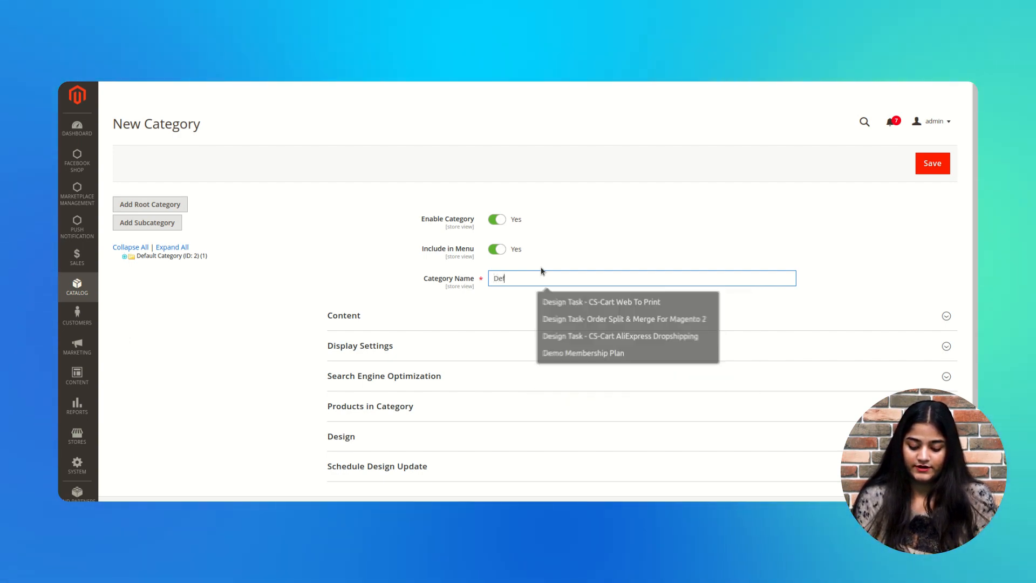
type(" category 3")
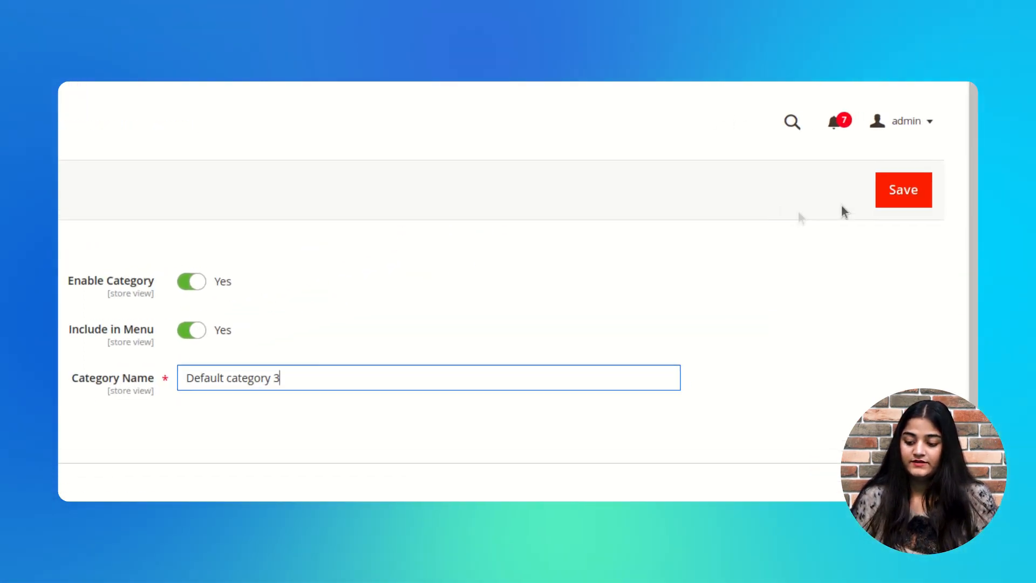
left_click(890, 199)
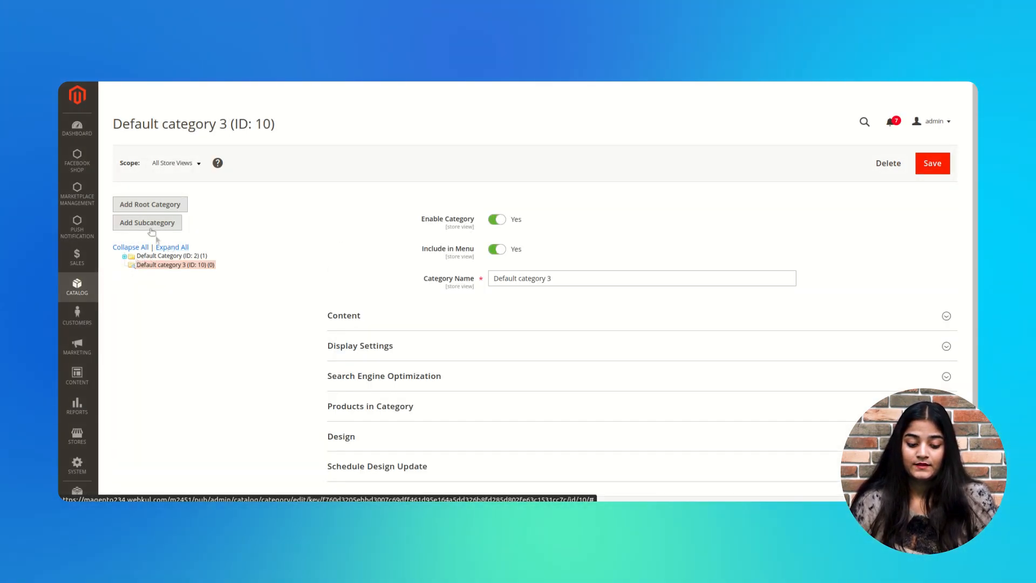
Add and save a 'Men' subcategory under Default category 3.
left_click(151, 224)
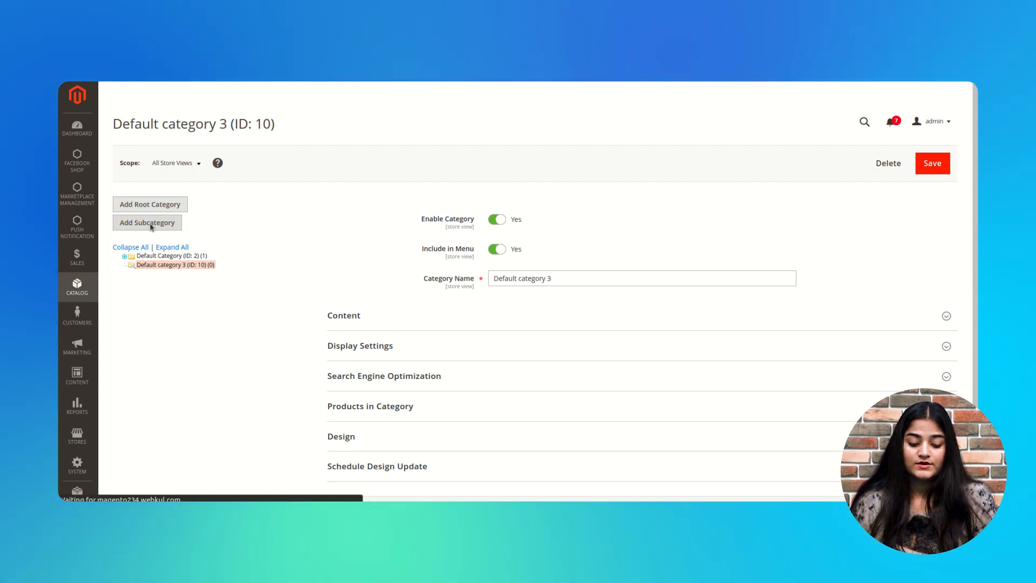
left_click(553, 276)
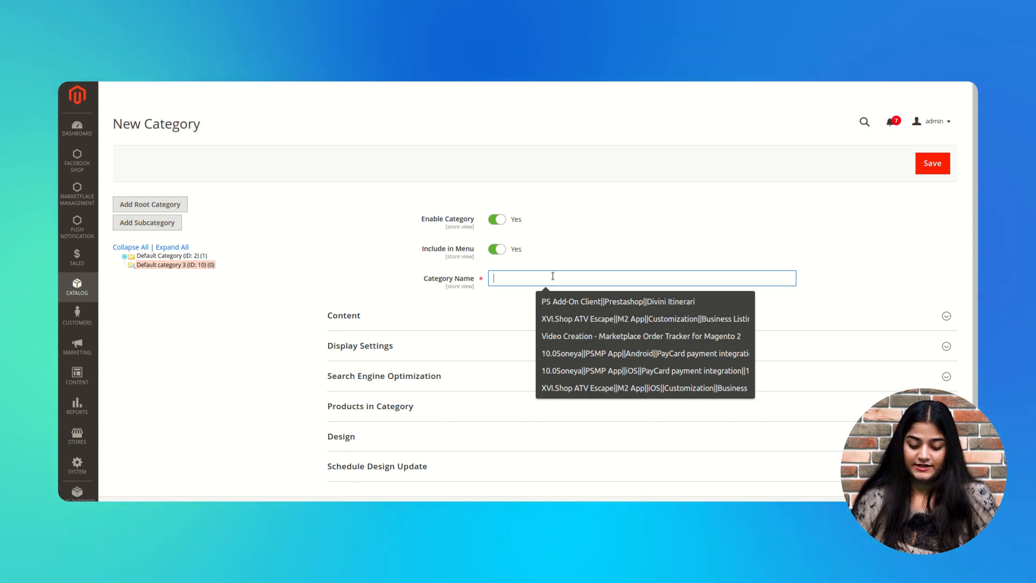
type("Men")
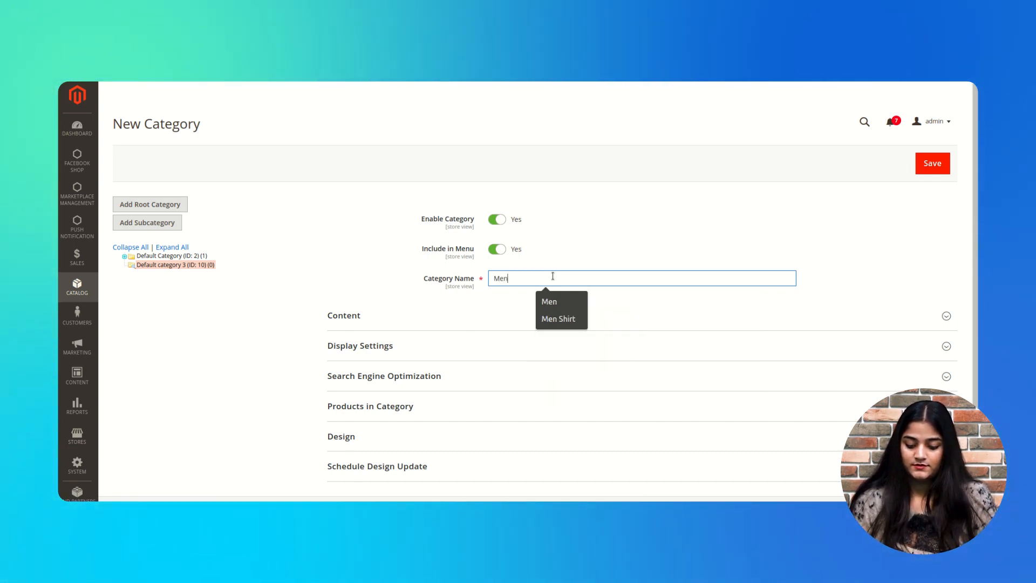
left_click(939, 166)
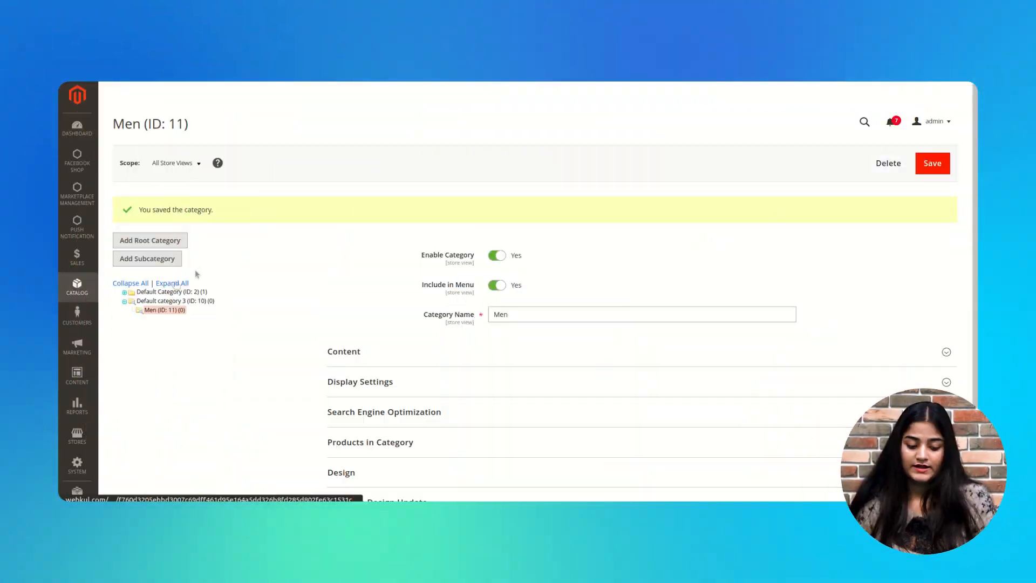
Add and save 'Women' under Default category 3, then start another blank subcategory.
left_click(148, 302)
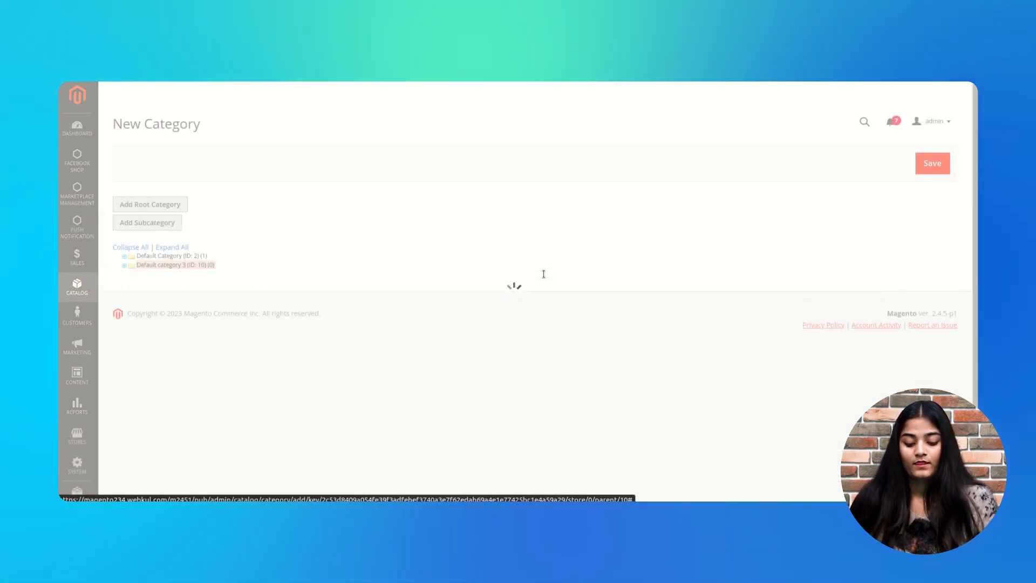
left_click(543, 274)
type("Wome")
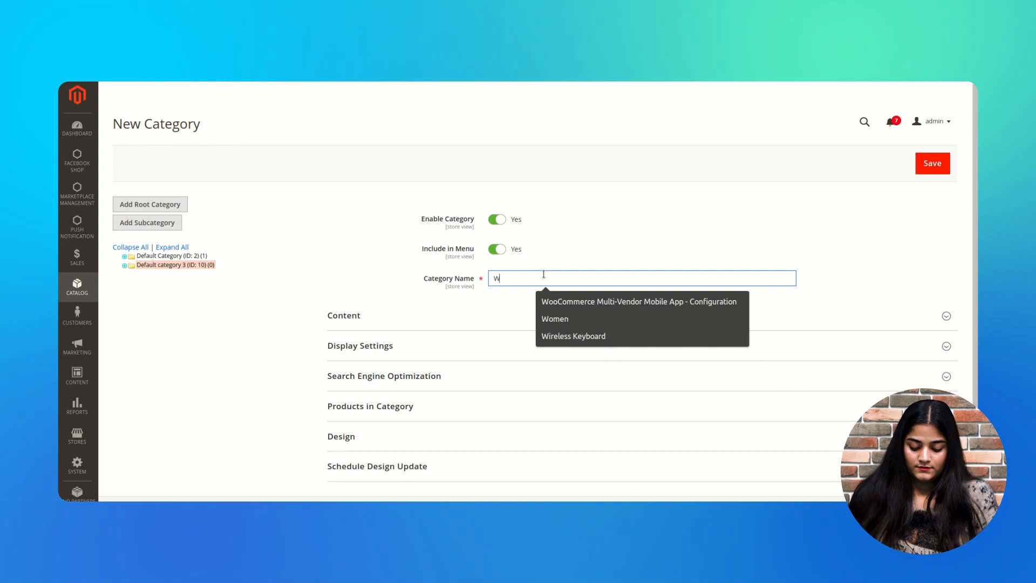
left_click(928, 172)
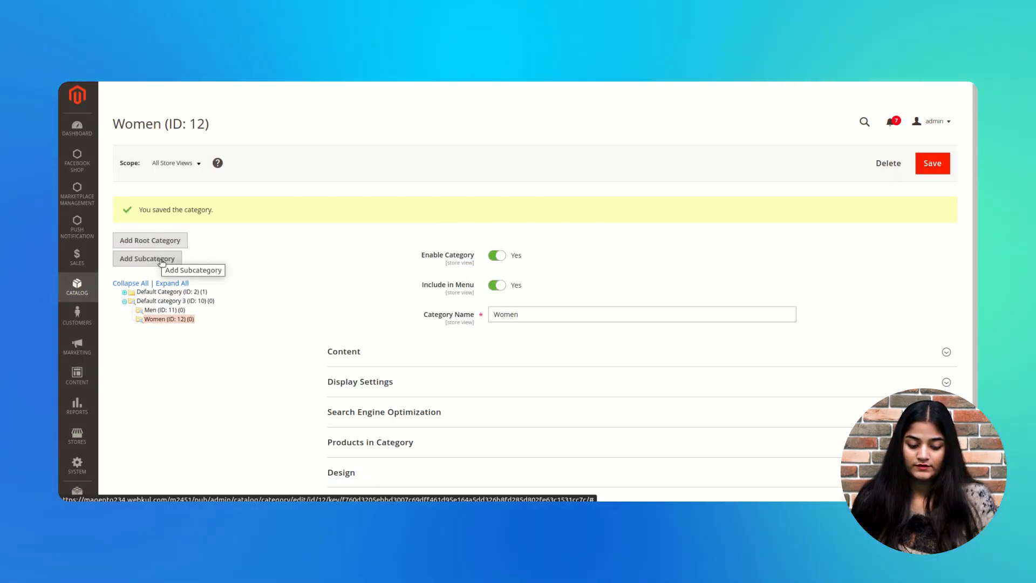
left_click(161, 263)
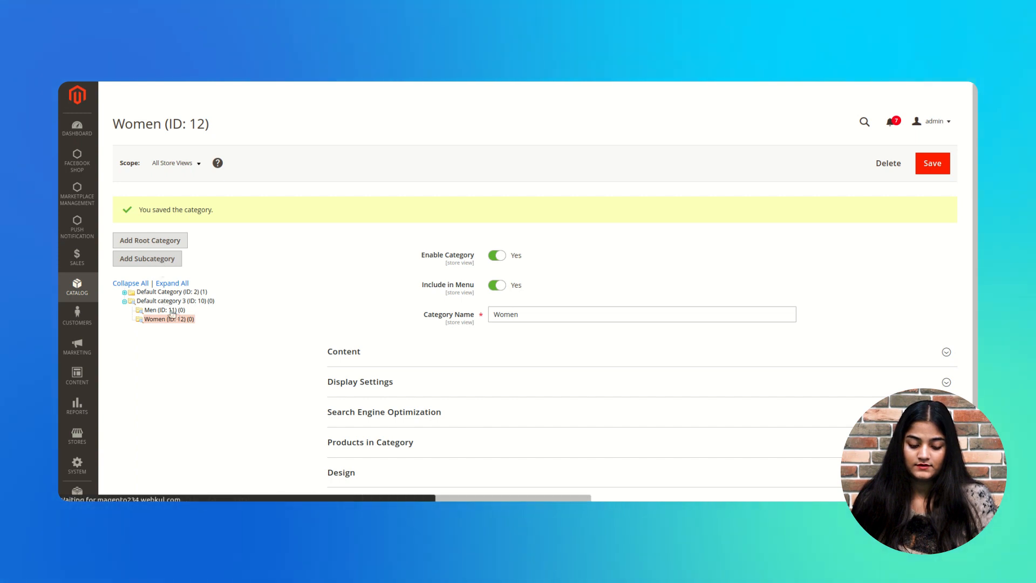
left_click(152, 267)
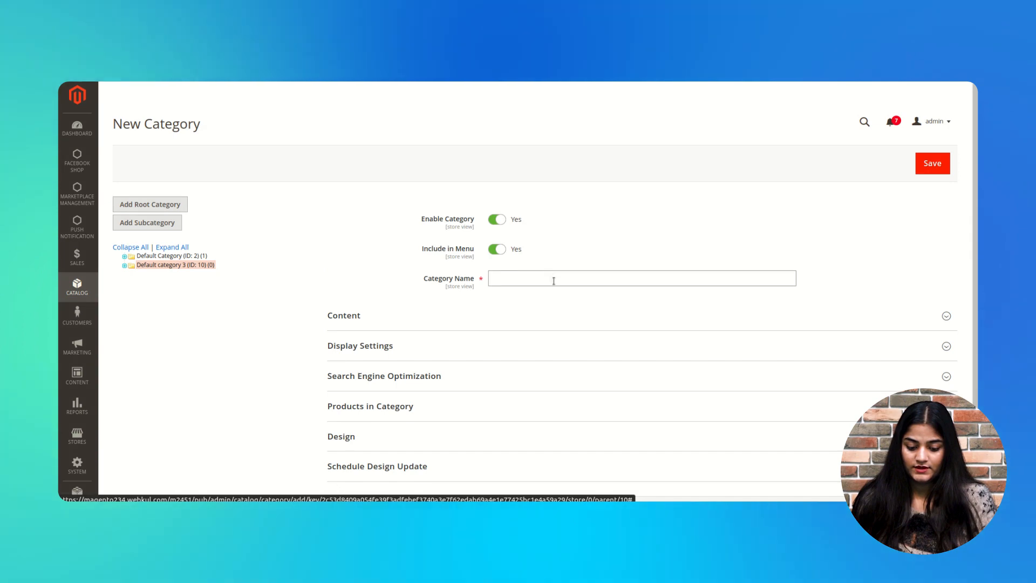
Name the new subcategory 'Electronics' and save it.
left_click(553, 279)
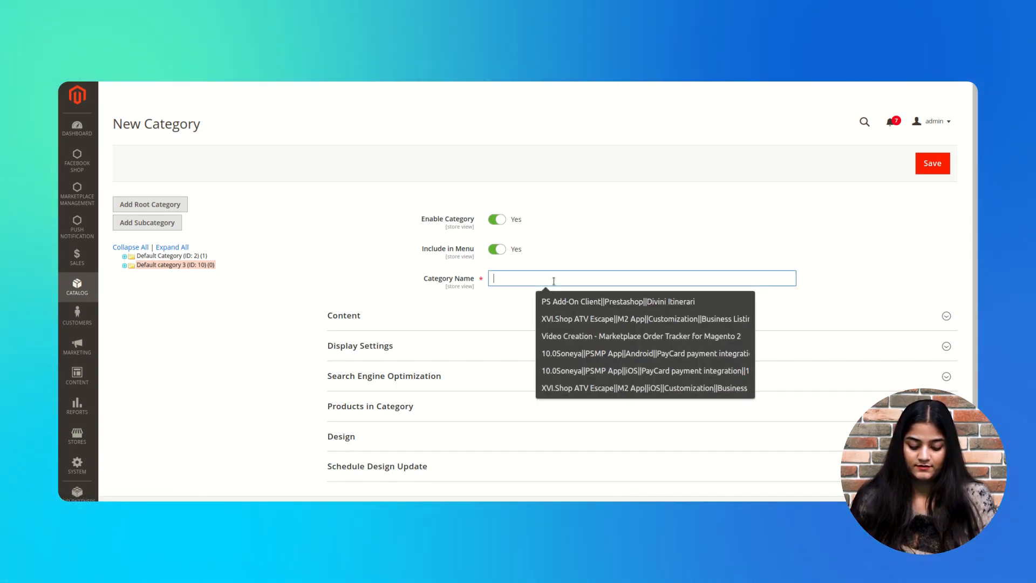
type("E")
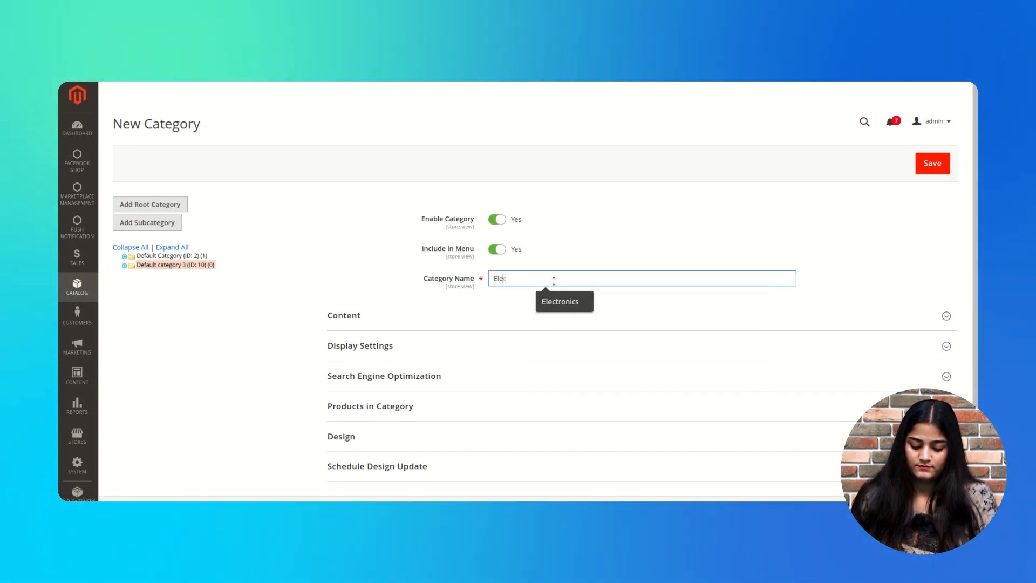
type("lectronics")
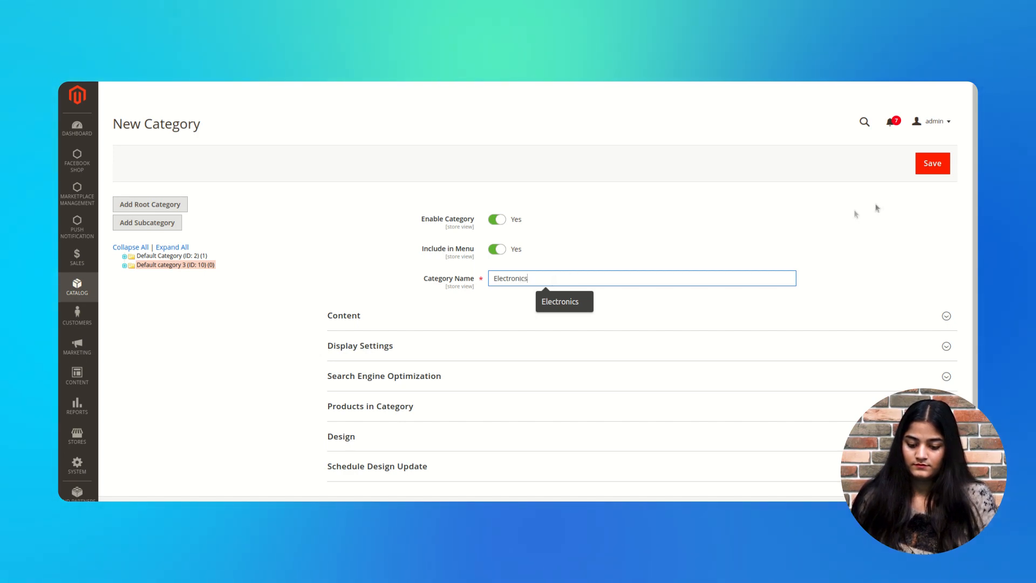
left_click(943, 163)
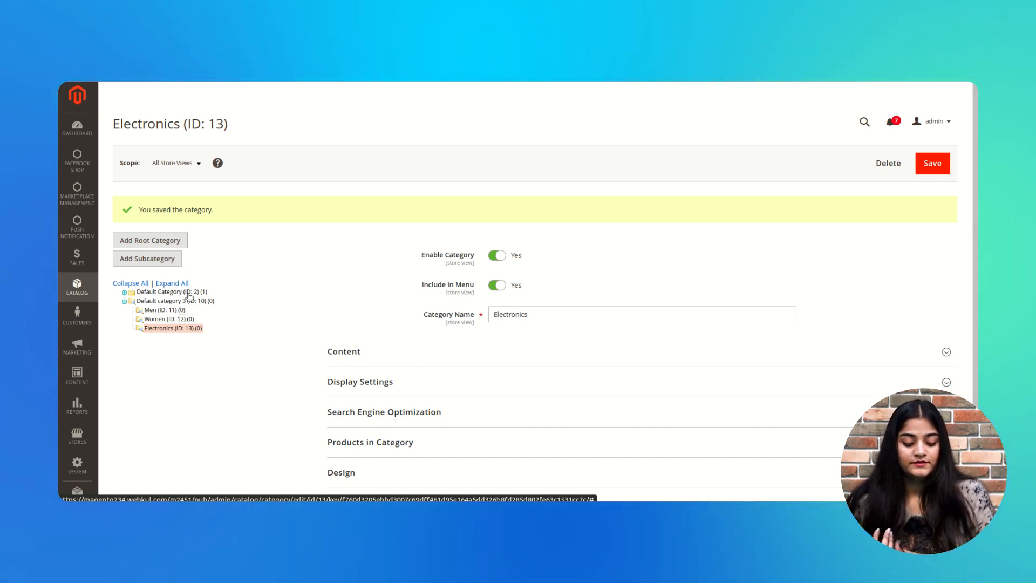
Add and save a 'Home Decor' subcategory under Default category 3.
left_click(178, 301)
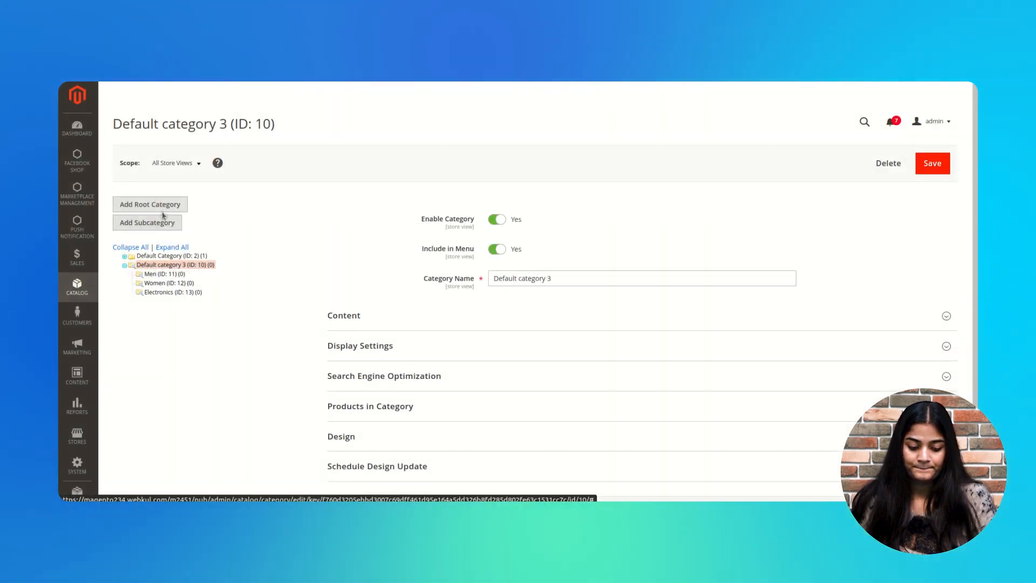
left_click(163, 223)
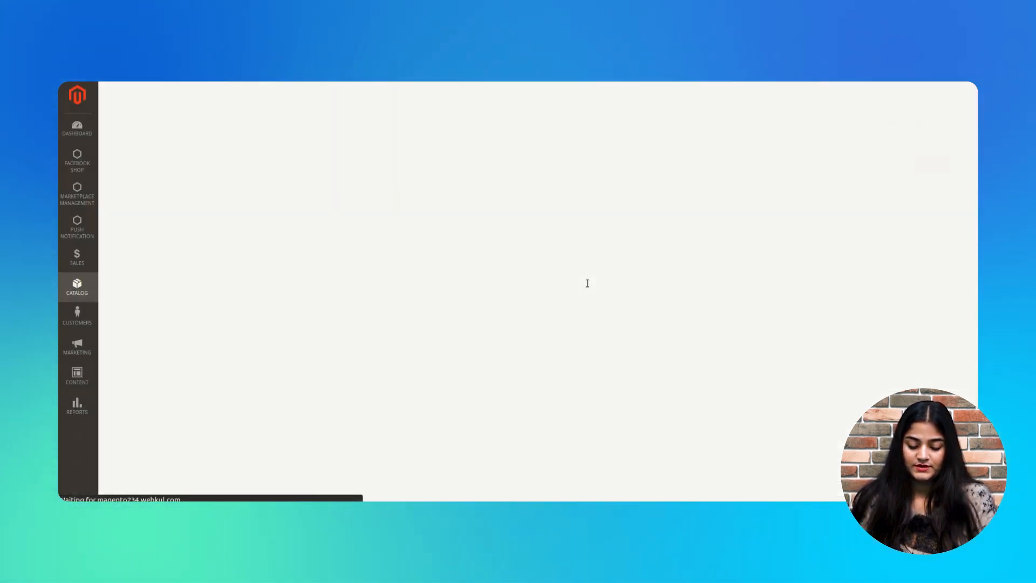
left_click(586, 283)
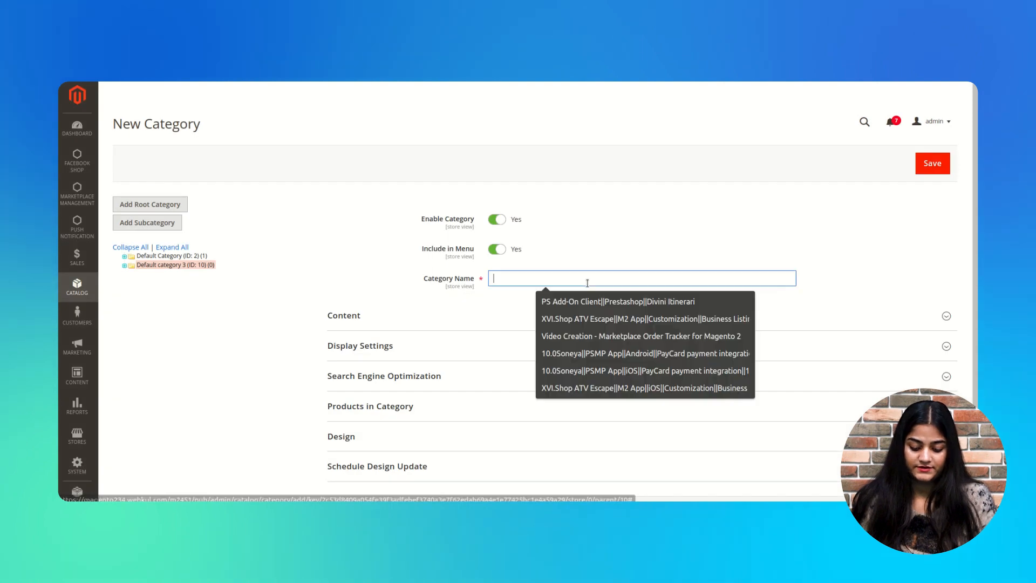
type("Home ")
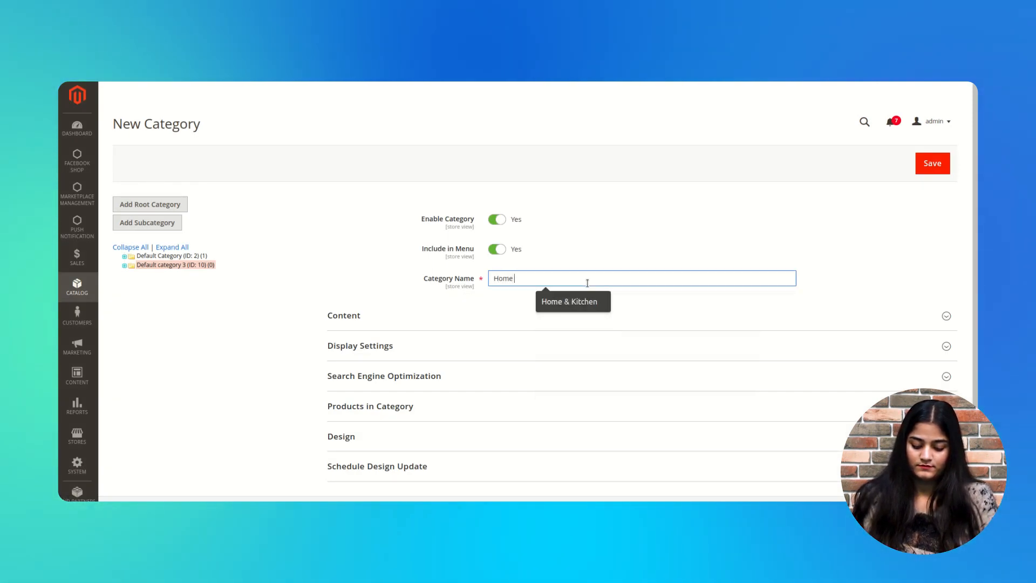
type("Decor")
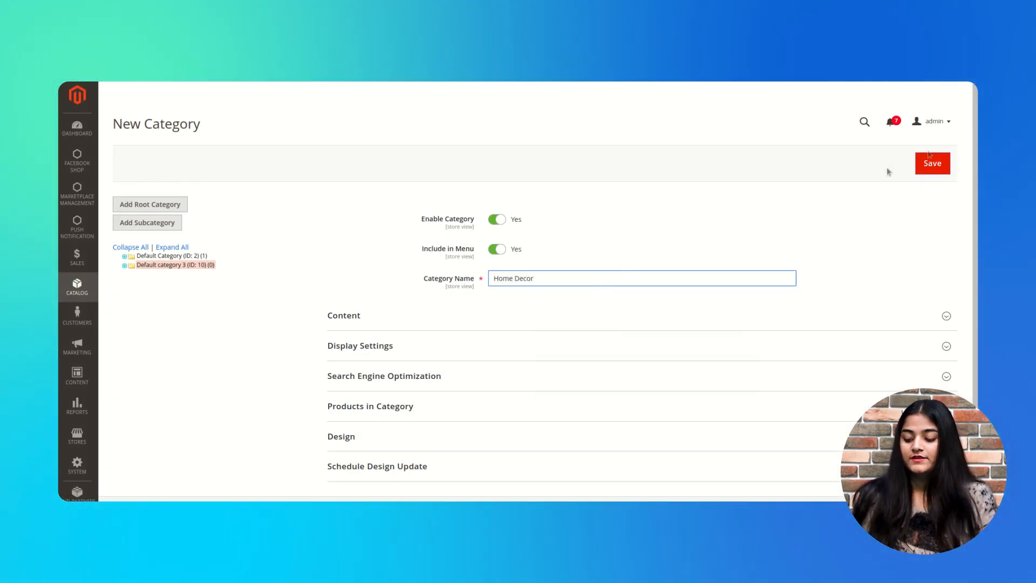
left_click(933, 161)
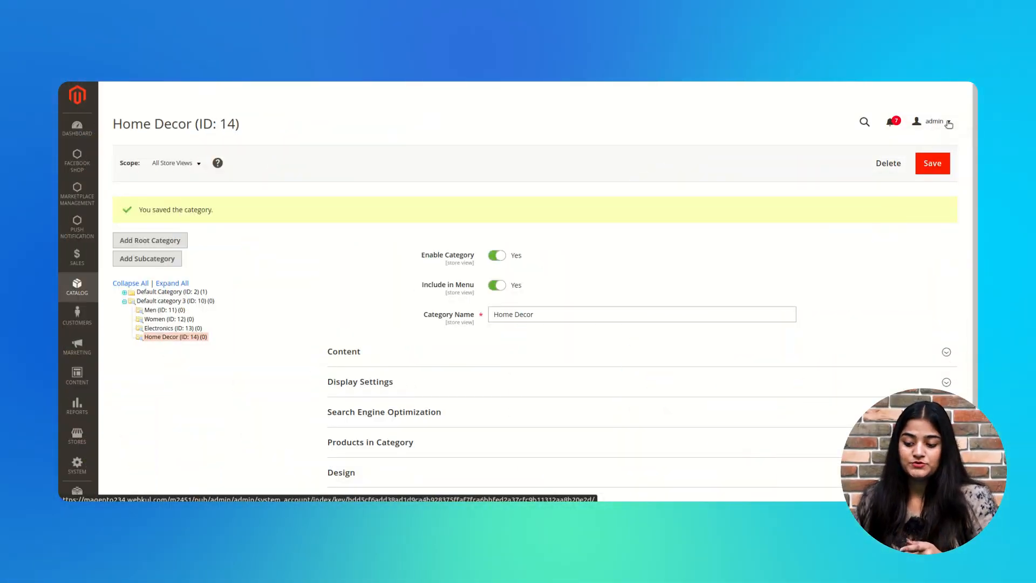
Preview the storefront via Customer View, then bring up the admin Stores menu.
left_click(933, 121)
left_click(908, 162)
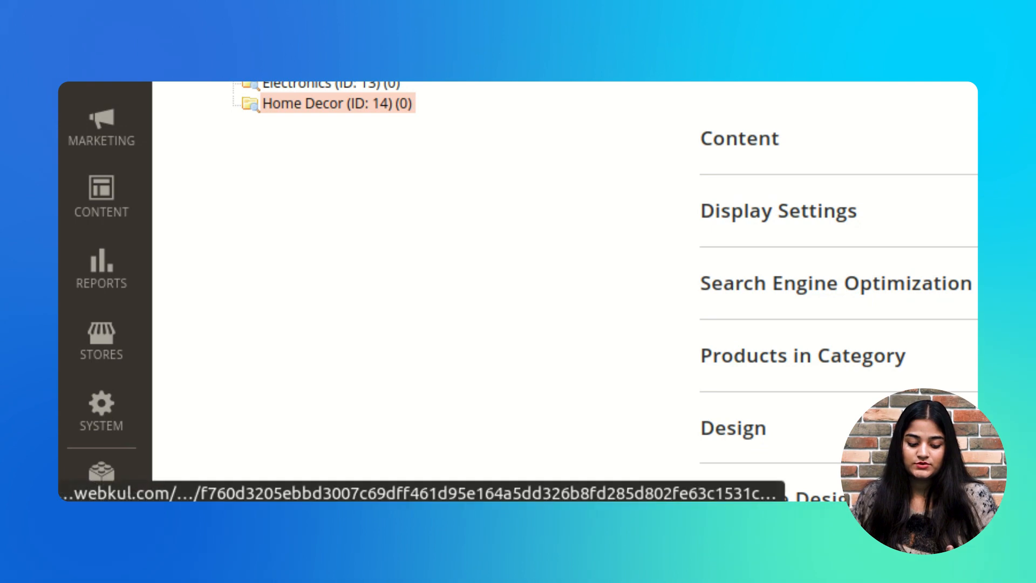
left_click(73, 323)
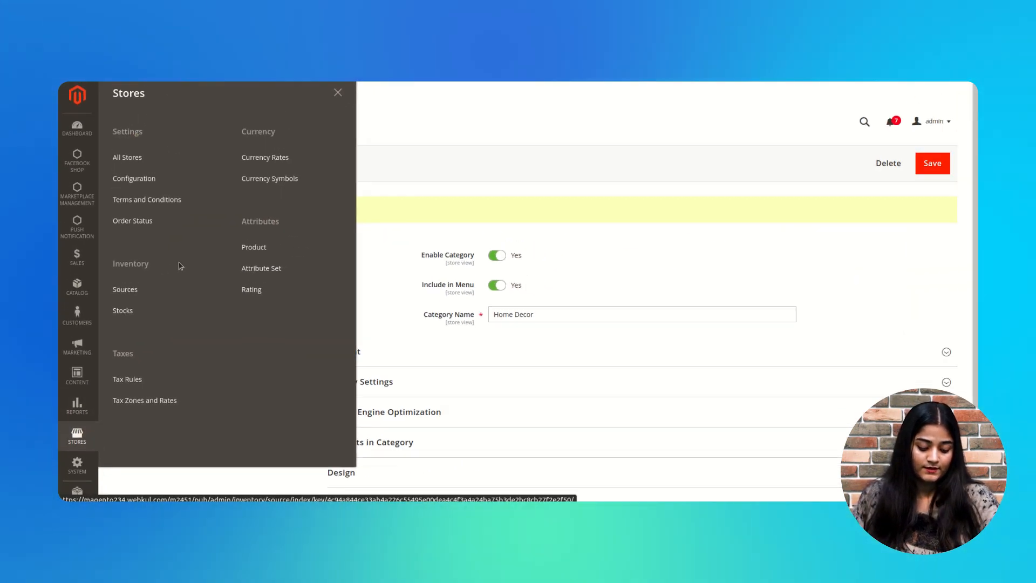
Open Main Website Store's edit form from Stores > All Stores.
left_click(130, 161)
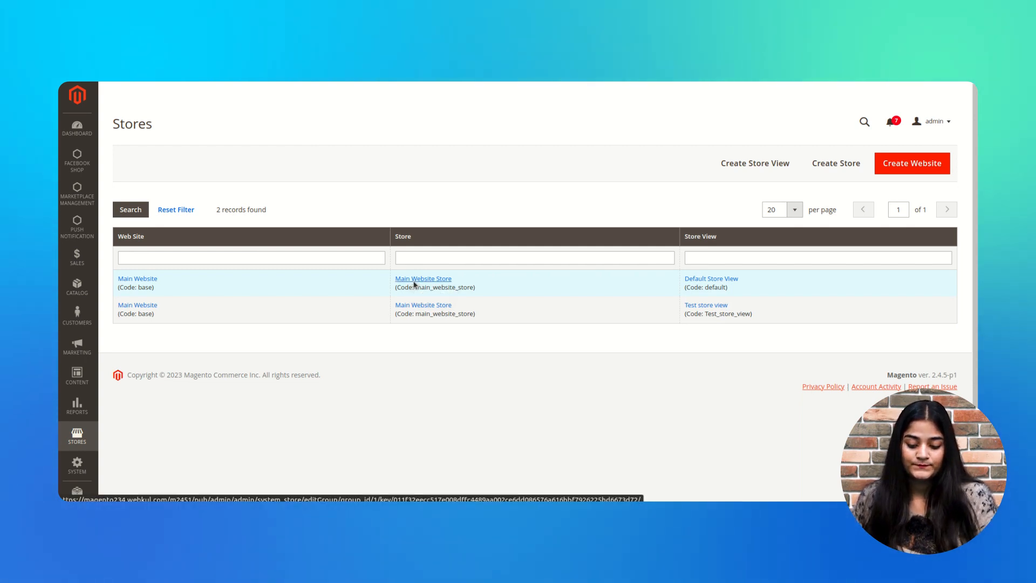
left_click(414, 281)
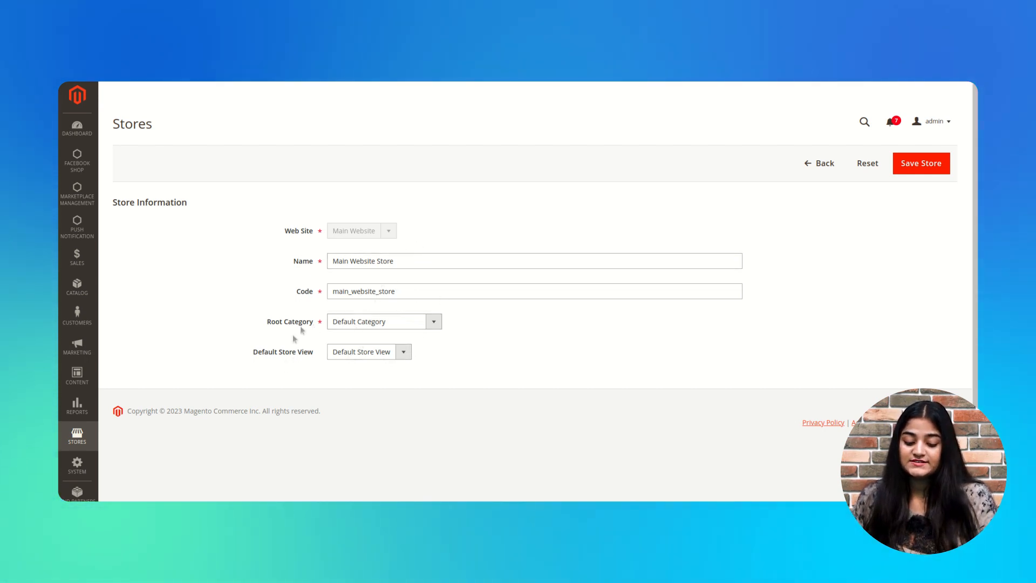
Set Main Website Store's root category to Default category 3, save, and confirm.
left_click(435, 323)
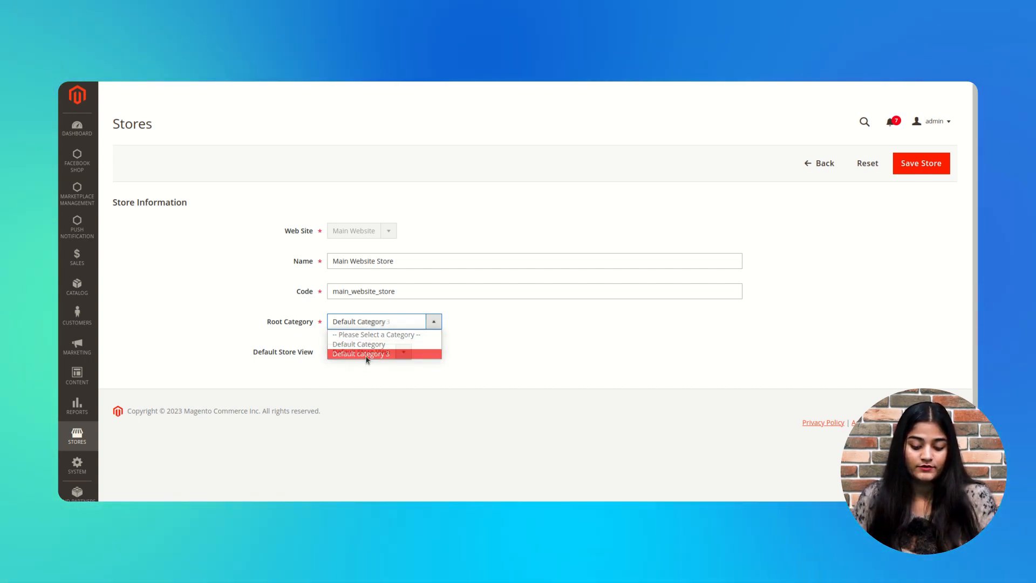
left_click(365, 355)
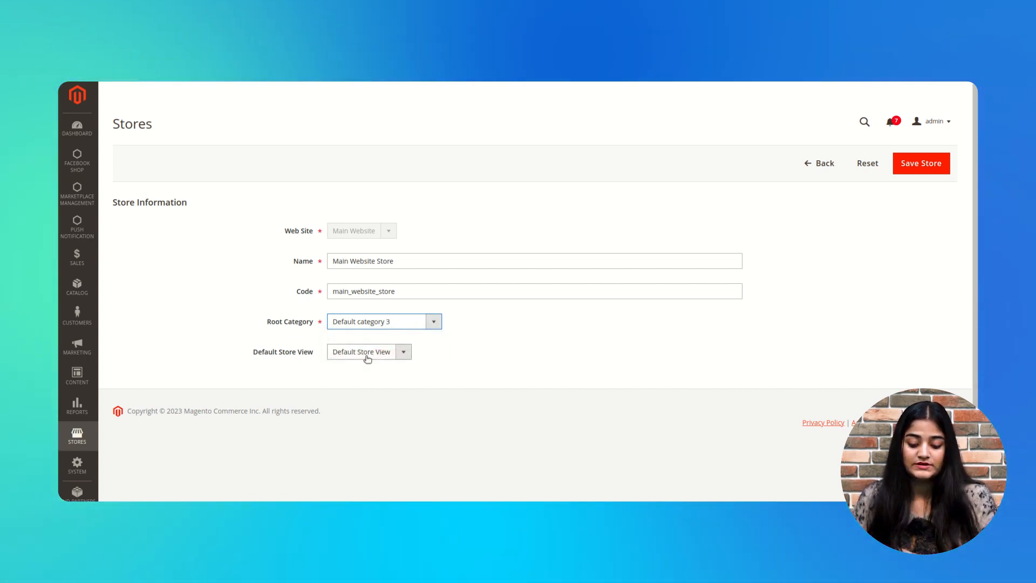
left_click(919, 168)
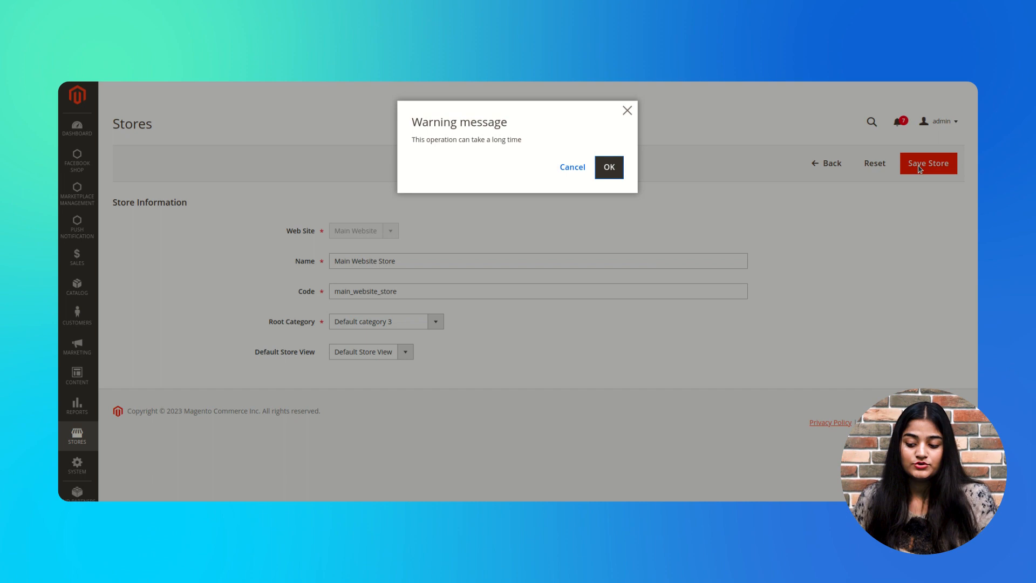
left_click(609, 171)
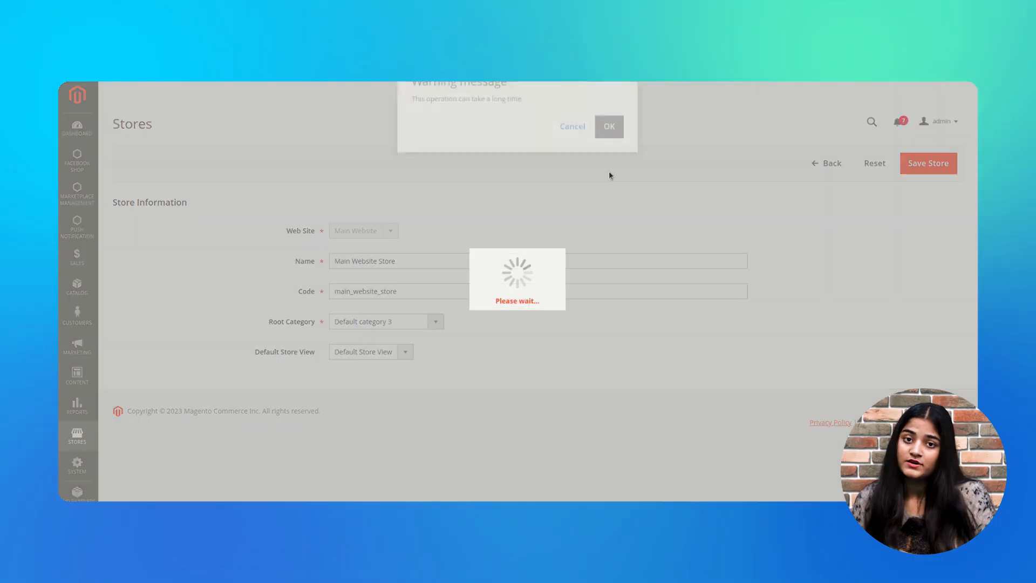